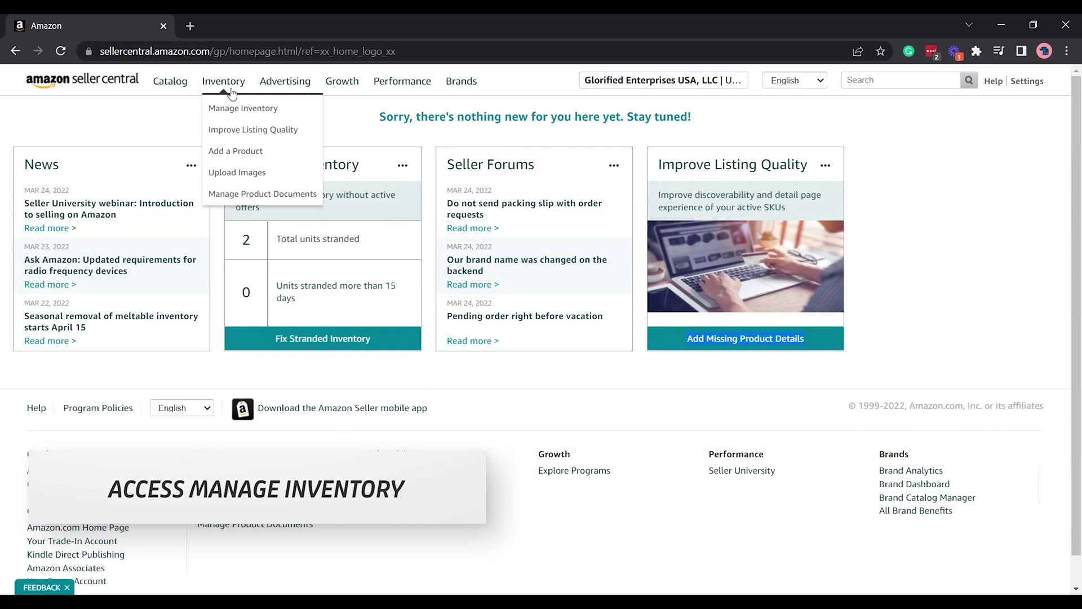
# Go to Manage Inventory showing the full list of 19 products.
pyautogui.click(237, 116)
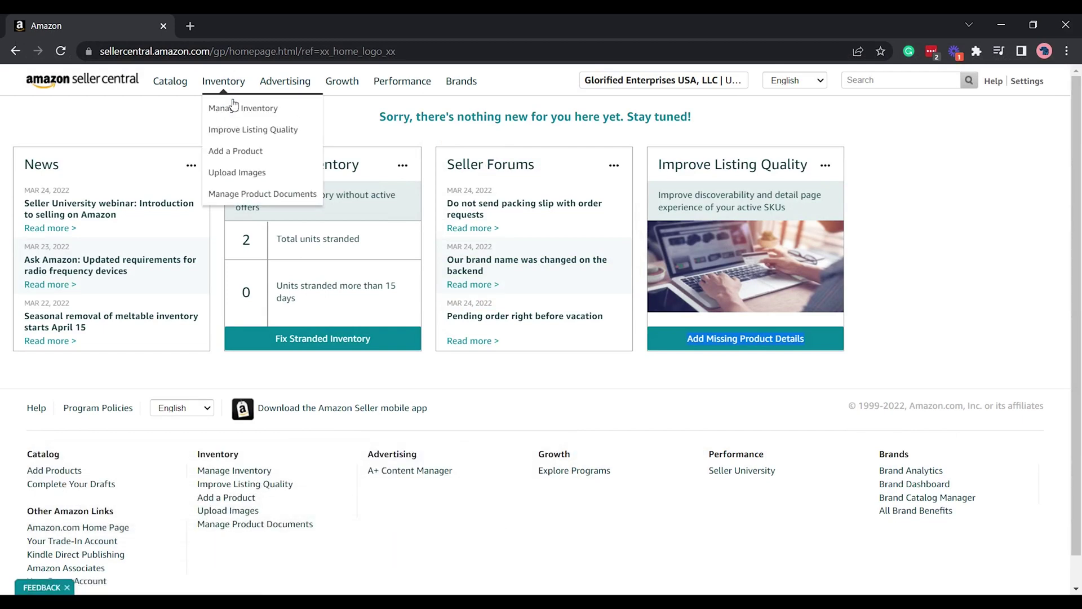
pyautogui.click(277, 115)
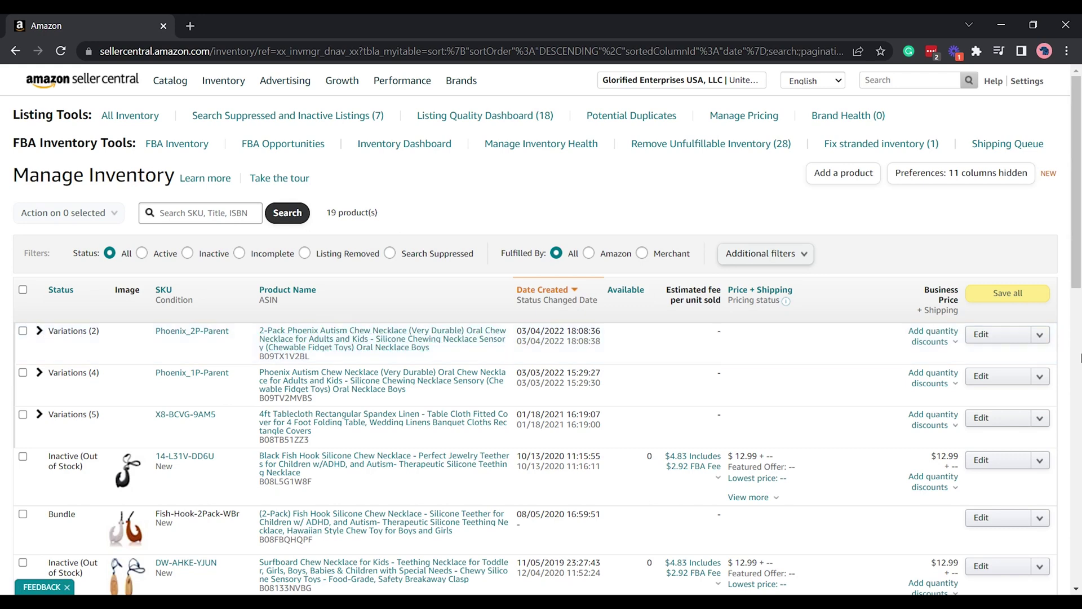
# Edit the Phoenix_2P-Parent listing and show its Variations with the Blue and Metallic Black children.
pyautogui.click(1001, 339)
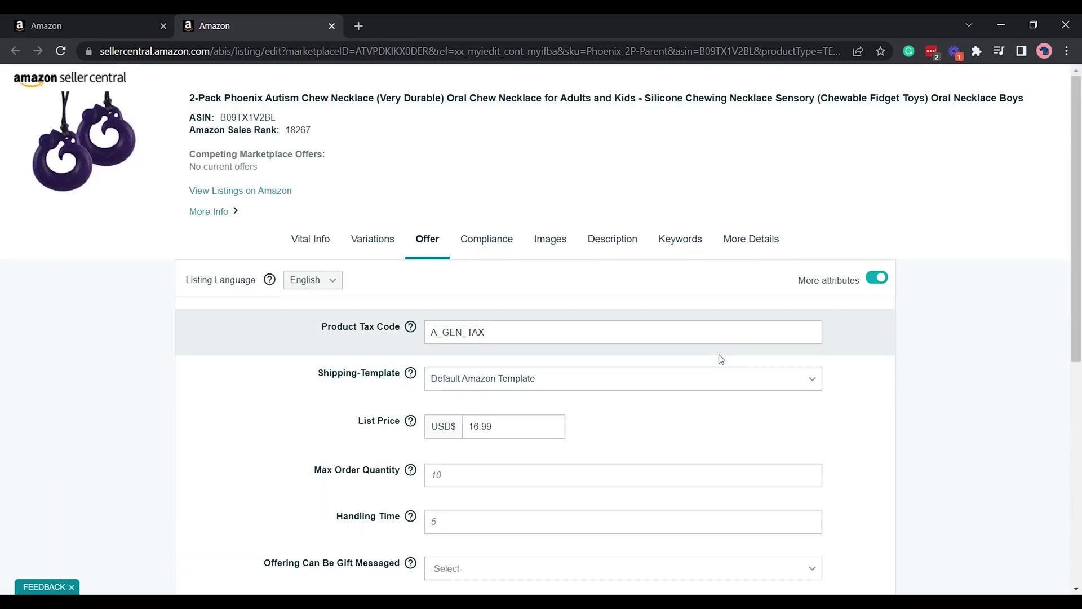
pyautogui.click(691, 341)
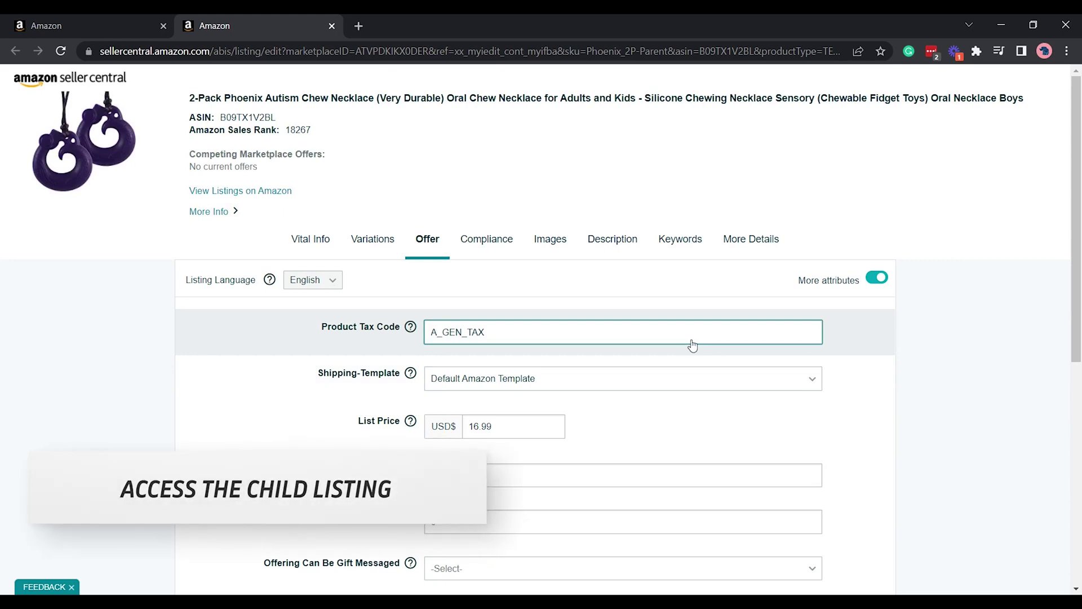
pyautogui.click(413, 306)
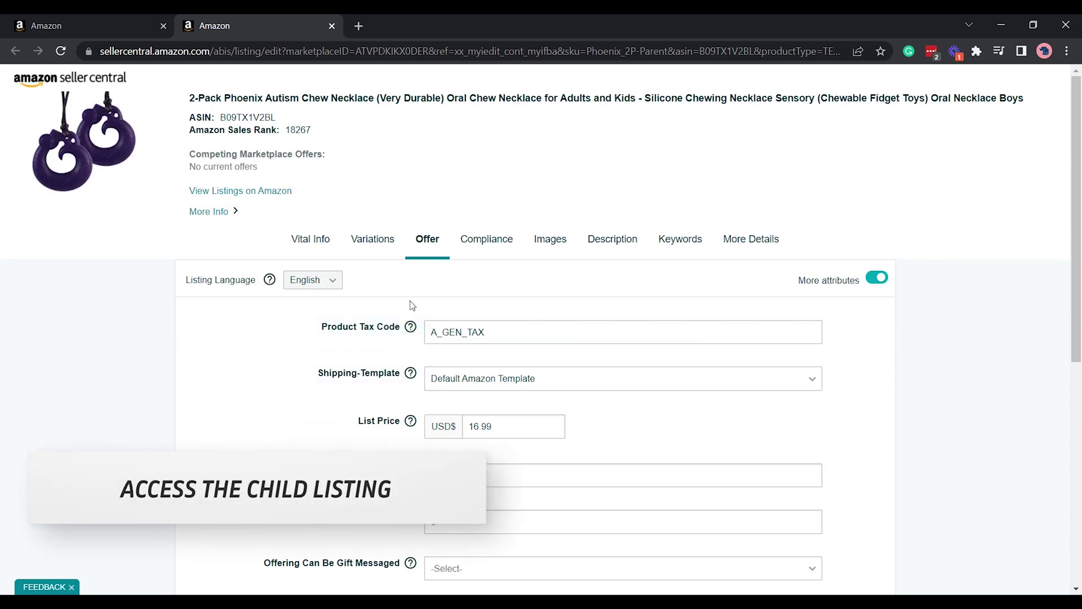
pyautogui.click(382, 245)
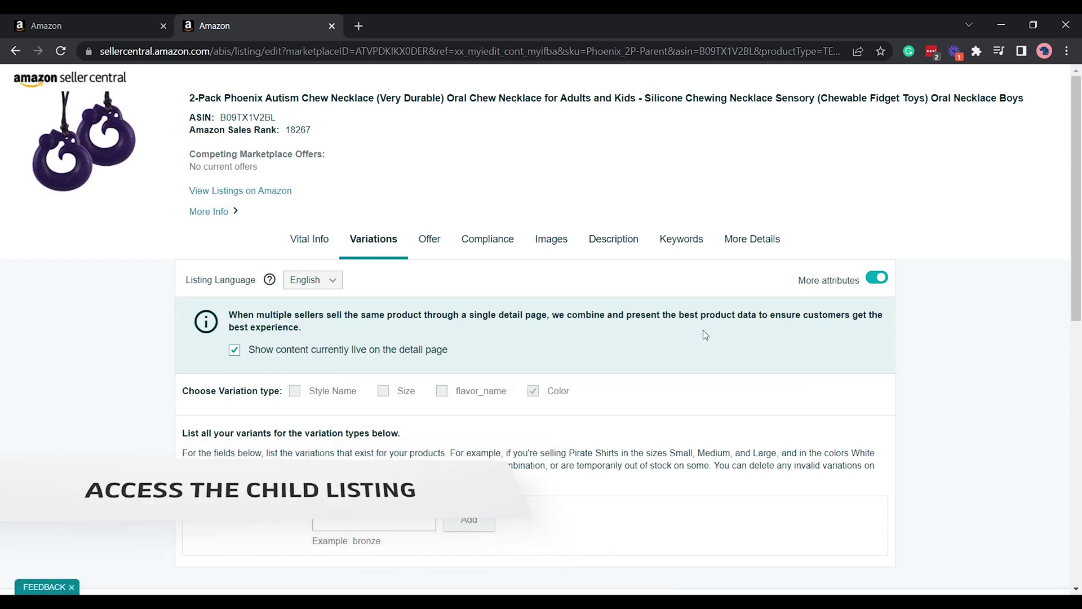
pyautogui.scroll(-2, 665, 356)
pyautogui.scroll(-2, 672, 369)
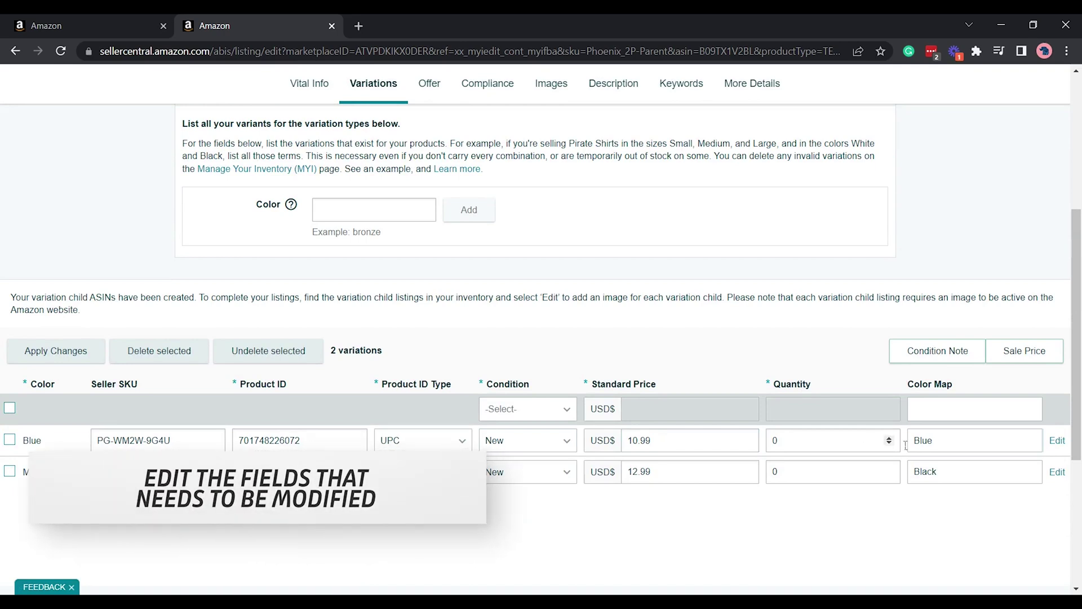
# Review the Blue and Metallic Black rows' quantity and price, then edit the Blue child at 10.99 USD.
pyautogui.click(865, 447)
pyautogui.click(869, 463)
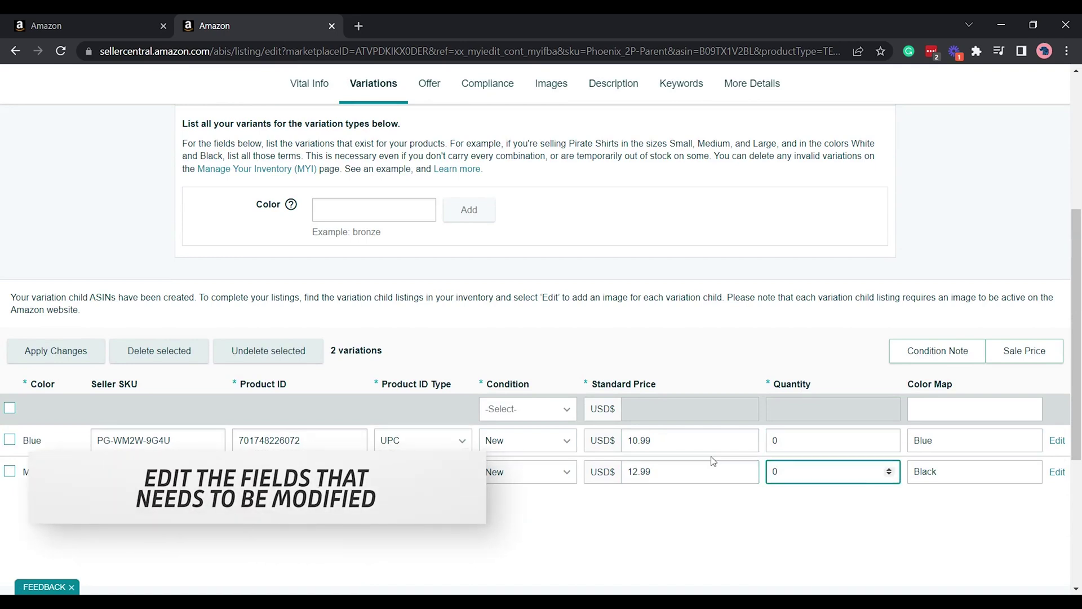
pyautogui.click(755, 441)
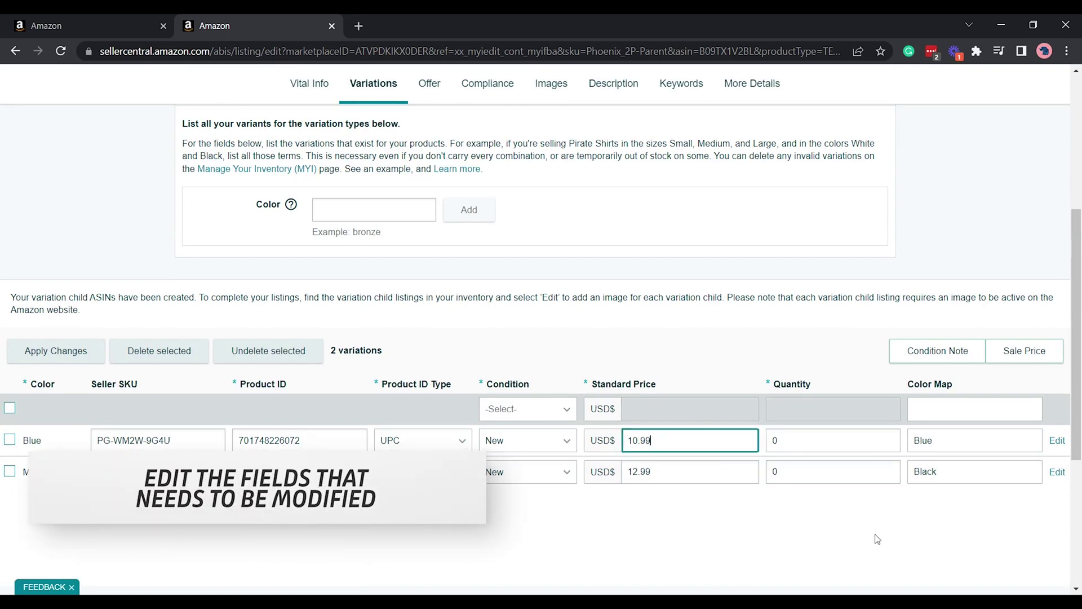
pyautogui.click(834, 546)
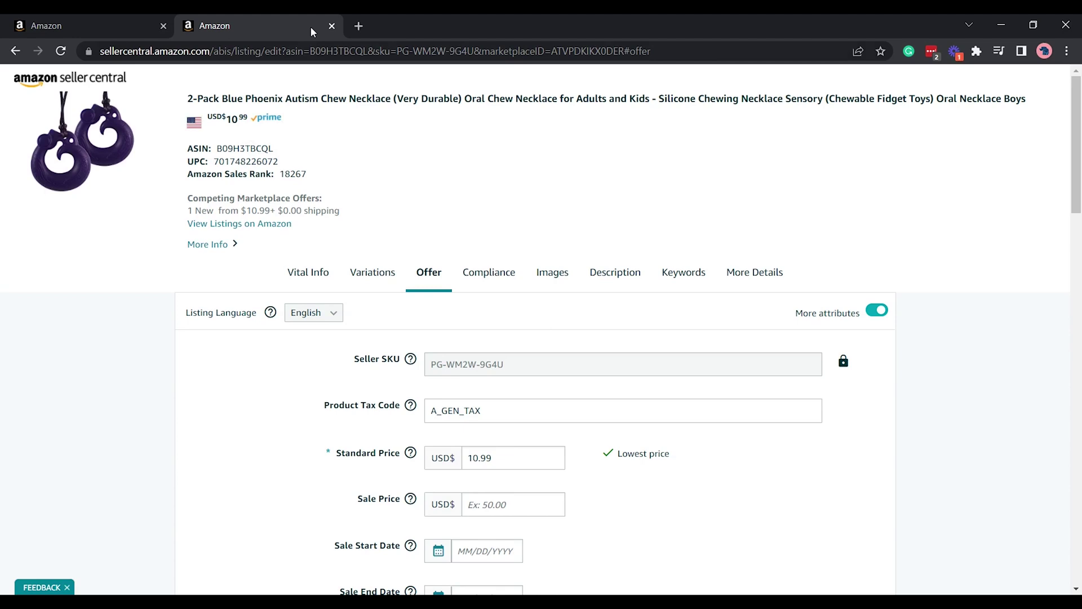
# Return to Manage Inventory and expand the 2-Pack Phoenix parent's 2 variations to reach Metallic Black.
pyautogui.click(332, 26)
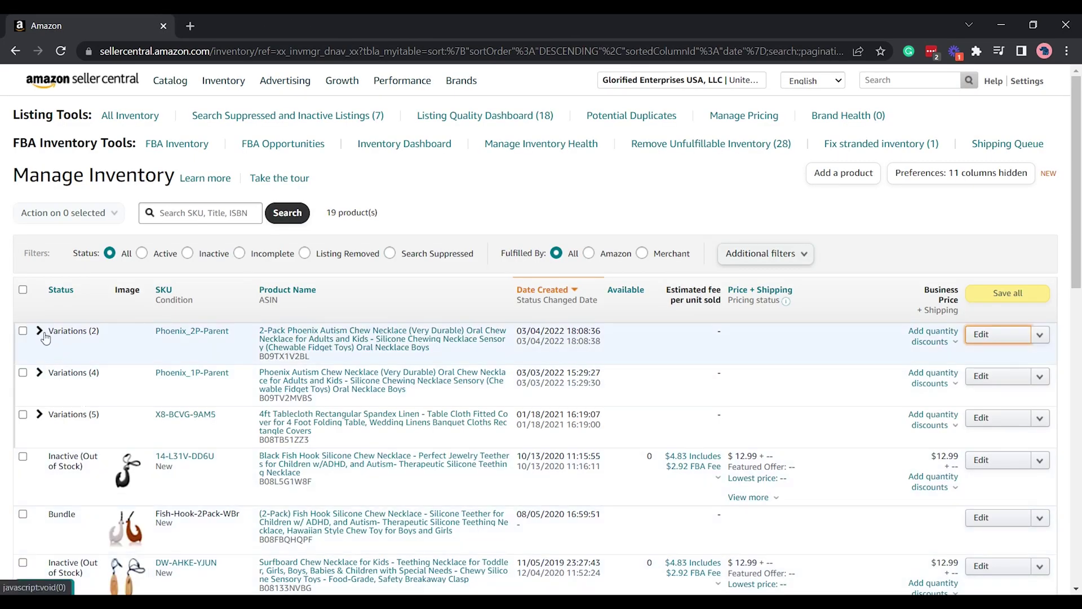
pyautogui.click(39, 332)
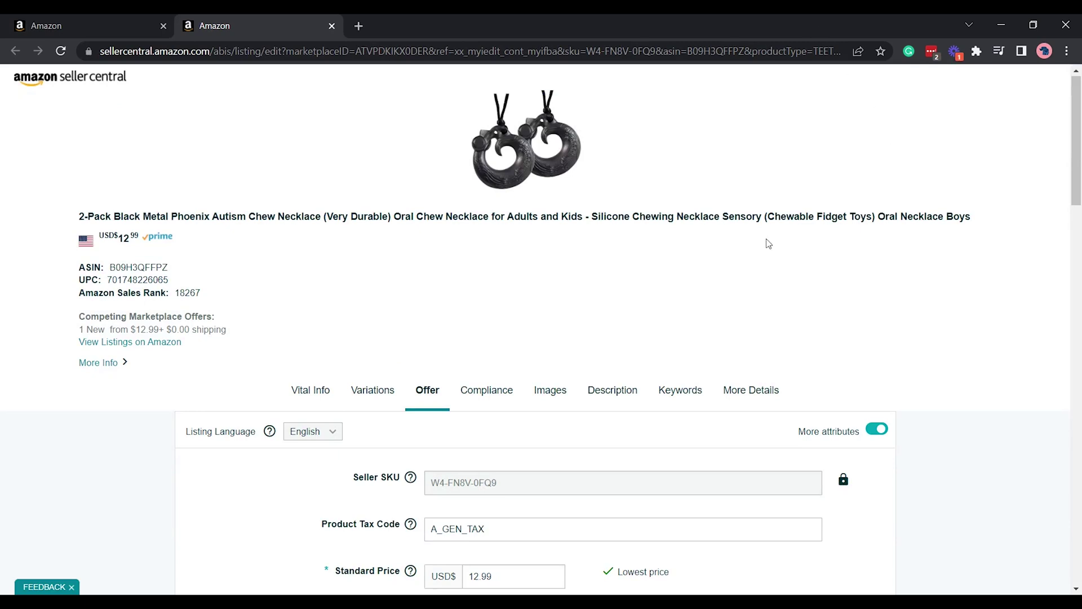
pyautogui.scroll(-1, 771, 243)
pyautogui.scroll(-1, 769, 242)
pyautogui.scroll(-1, 770, 243)
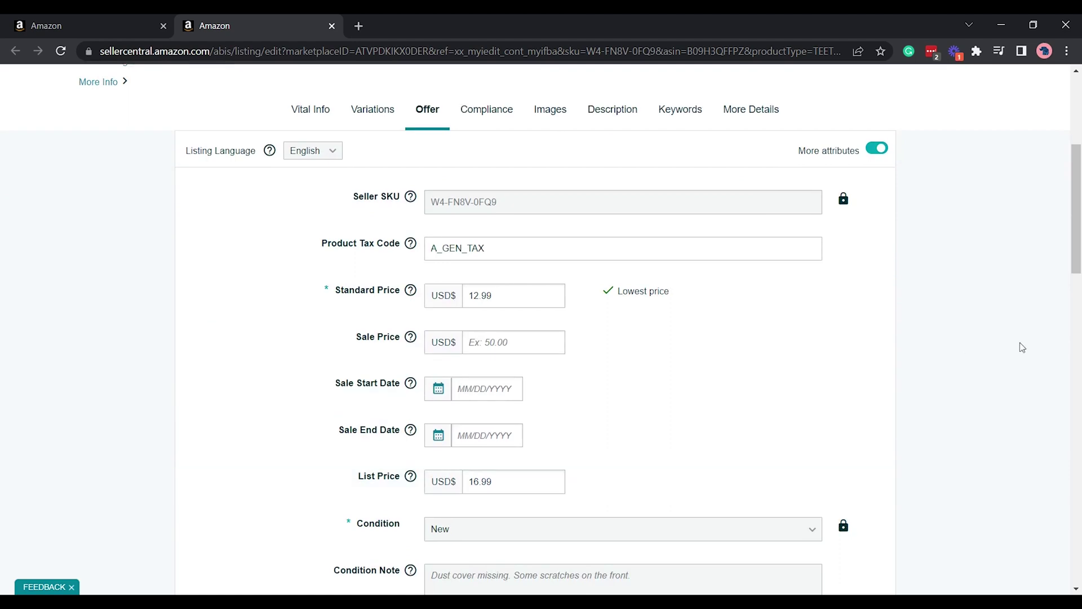
# Review the Metallic Black listing's images and Vital Info: product name, brand and Metallic Black colour.
pyautogui.click(550, 109)
pyautogui.scroll(-3, 761, 324)
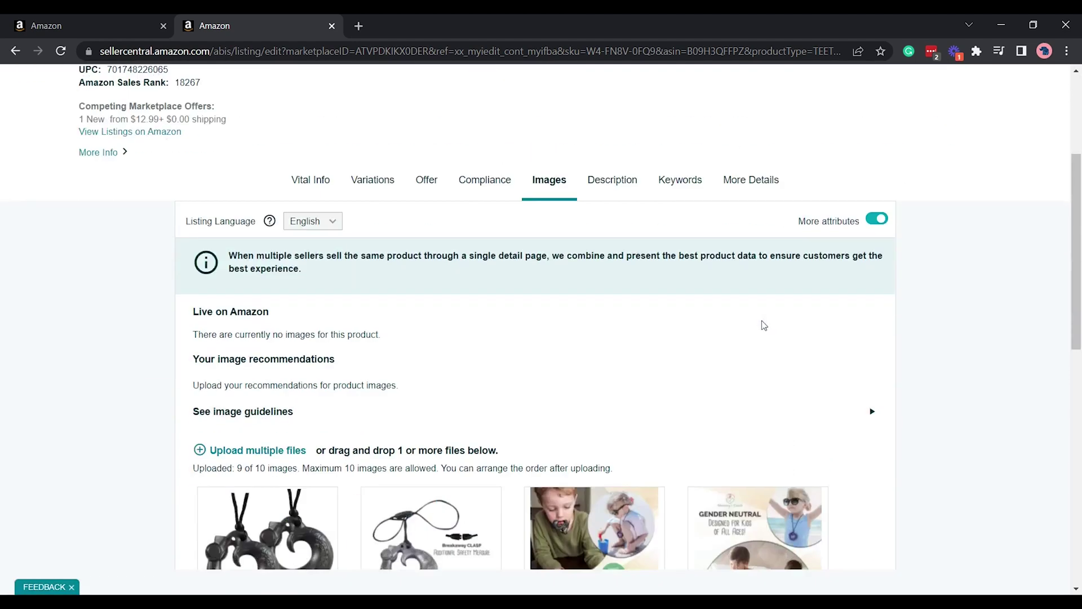
pyautogui.scroll(-1, 814, 334)
pyautogui.scroll(-3, 819, 312)
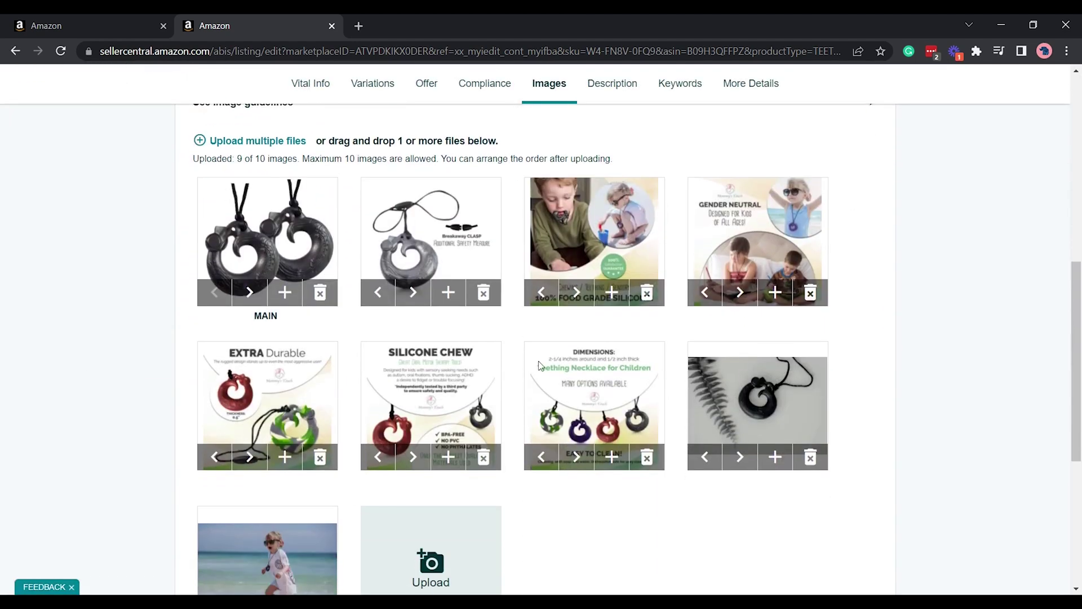
pyautogui.scroll(2, 610, 393)
pyautogui.scroll(2, 610, 393)
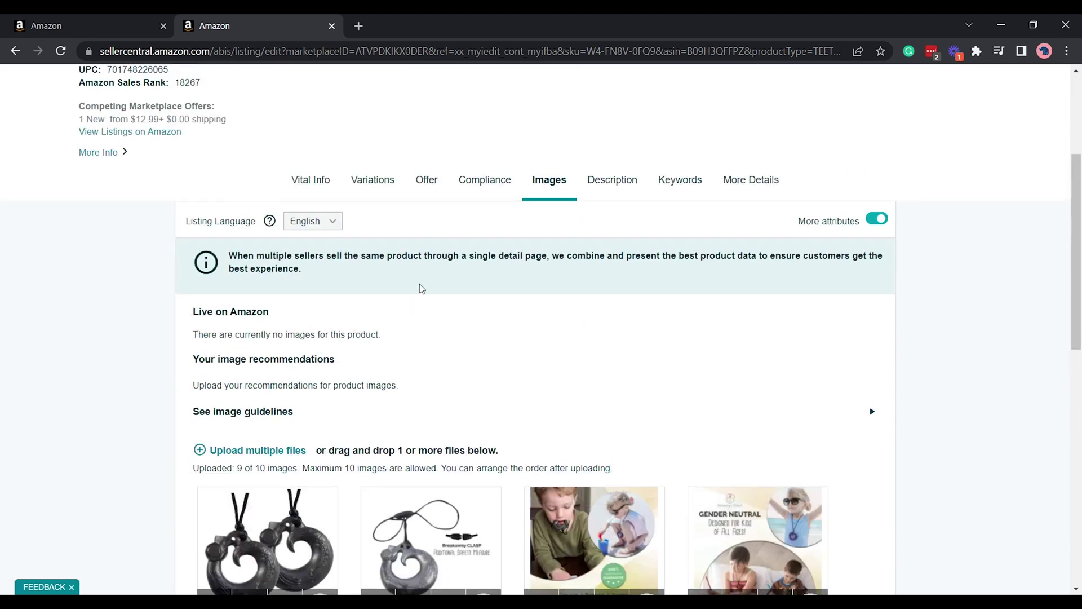
pyautogui.scroll(-1, 390, 356)
pyautogui.scroll(1, 406, 254)
pyautogui.click(319, 186)
pyautogui.scroll(-3, 744, 356)
pyautogui.scroll(-3, 852, 371)
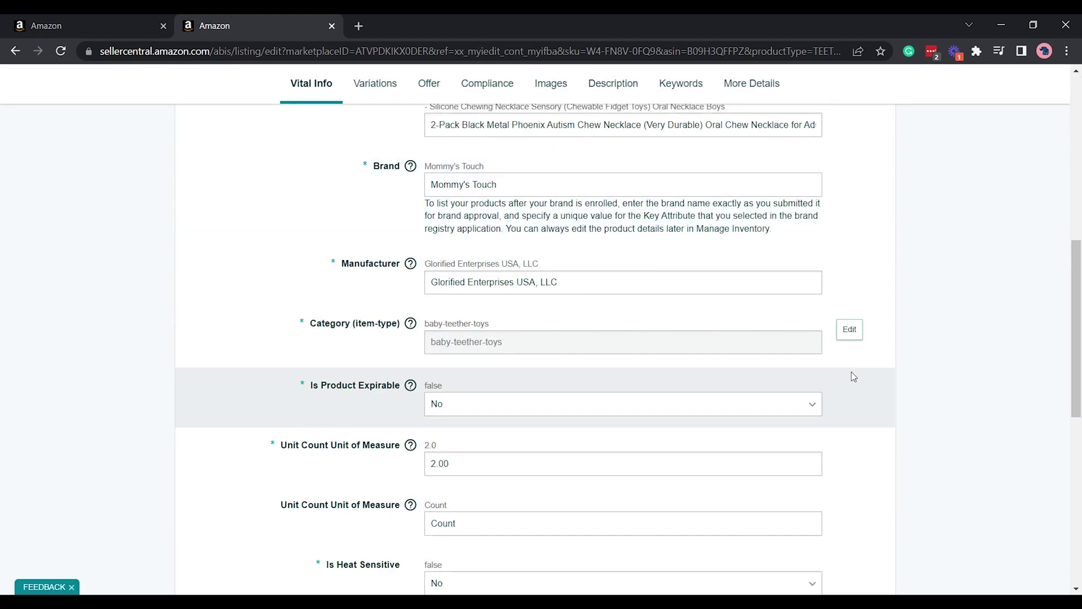
pyautogui.scroll(1, 852, 371)
pyautogui.tripleClick(617, 204)
pyautogui.click(904, 221)
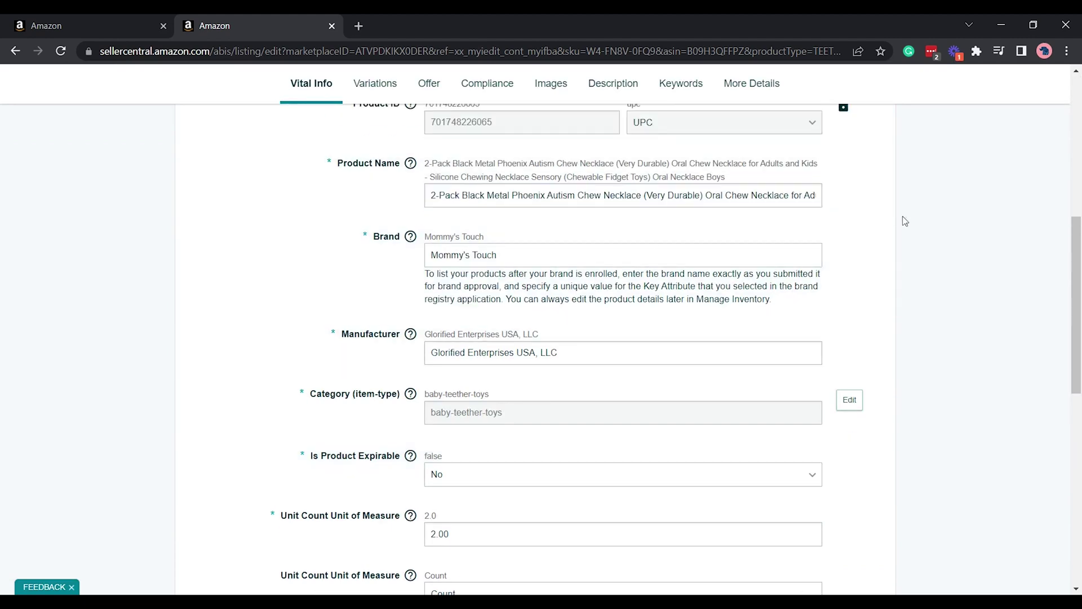
pyautogui.scroll(-1, 918, 239)
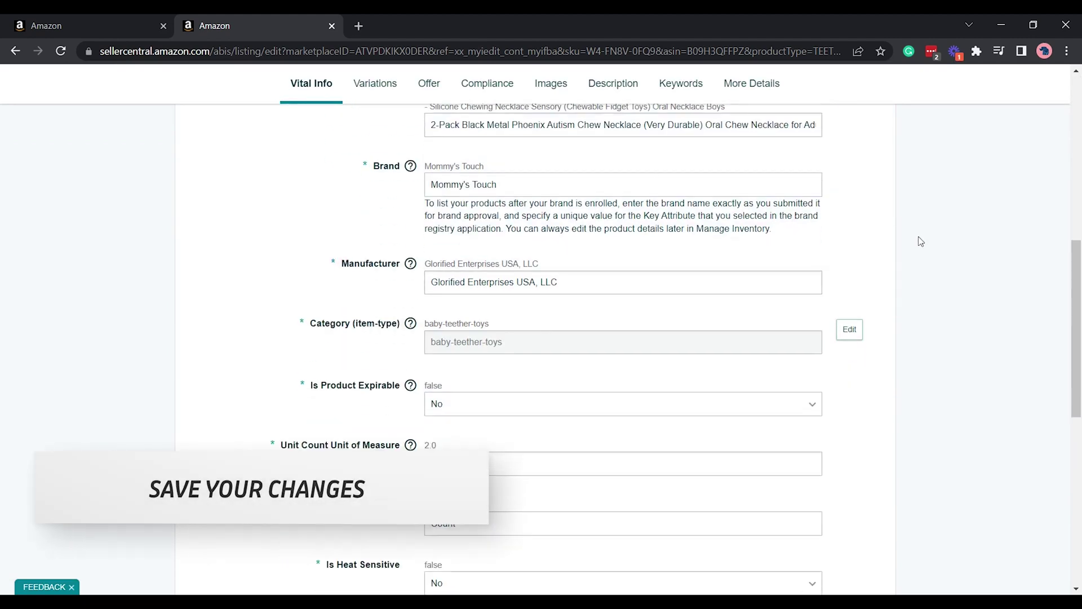
pyautogui.scroll(-1, 921, 249)
pyautogui.scroll(-2, 925, 255)
pyautogui.scroll(-2, 925, 256)
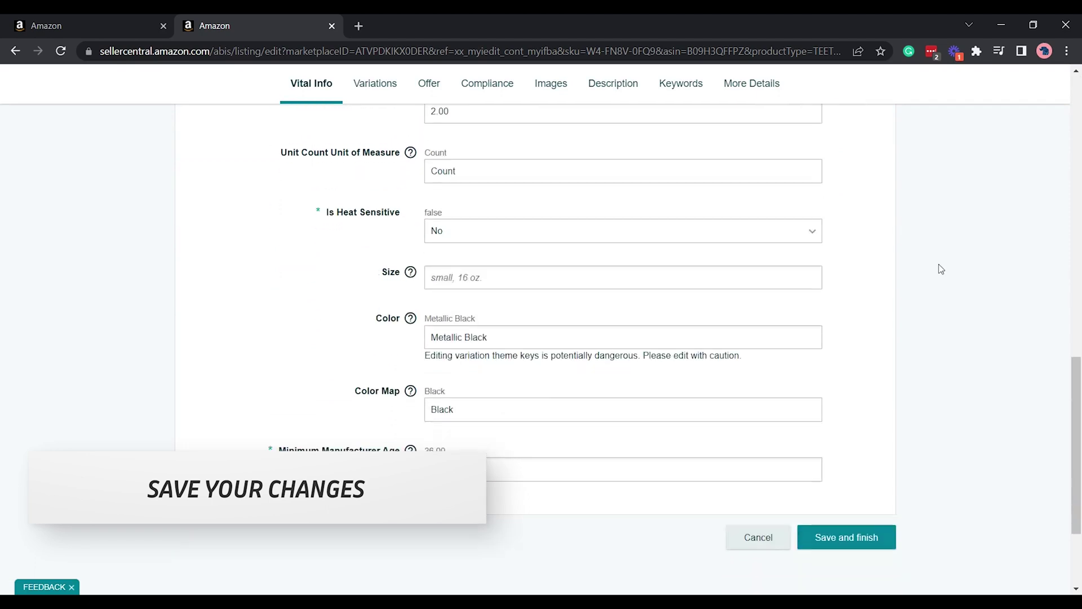
pyautogui.click(507, 343)
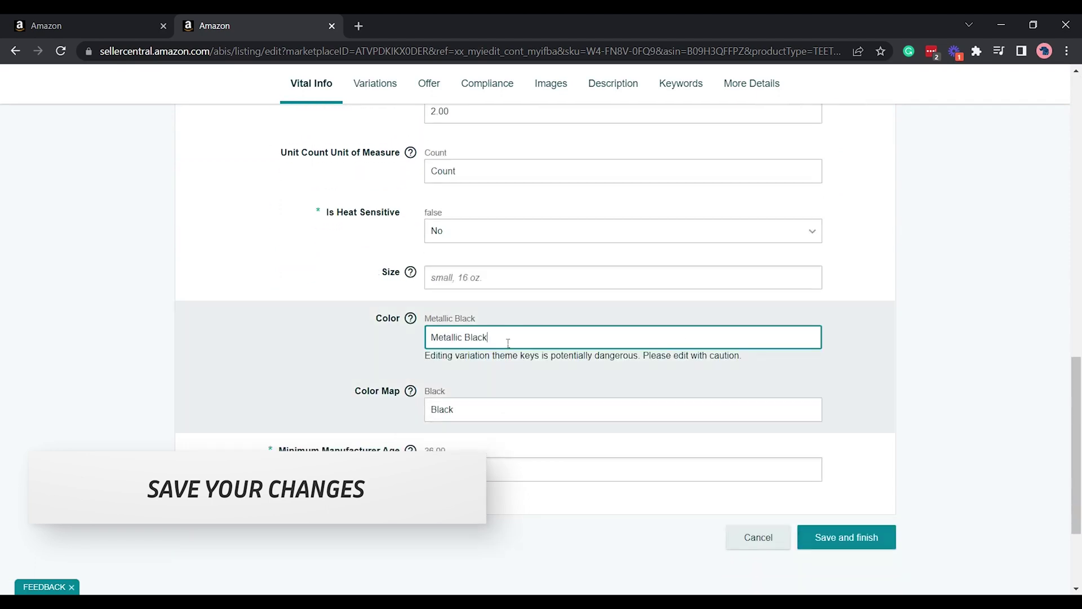
pyautogui.click(217, 385)
pyautogui.scroll(-2, 965, 426)
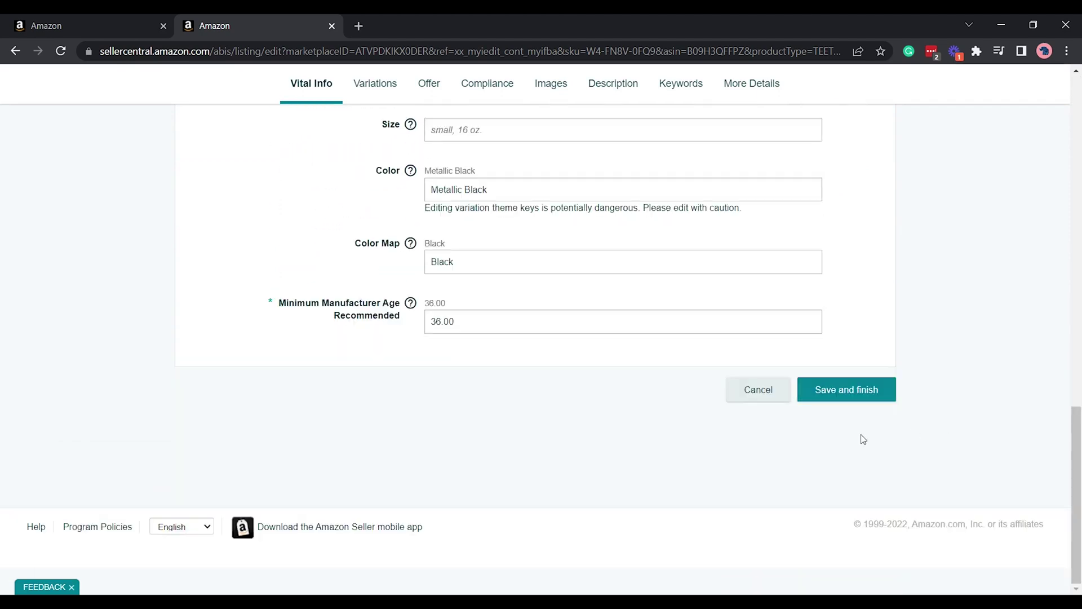
# Save and finish the edits, confirm Changes submitted, and check the listing's title, ASIN and SKU in Manage Inventory.
pyautogui.click(859, 396)
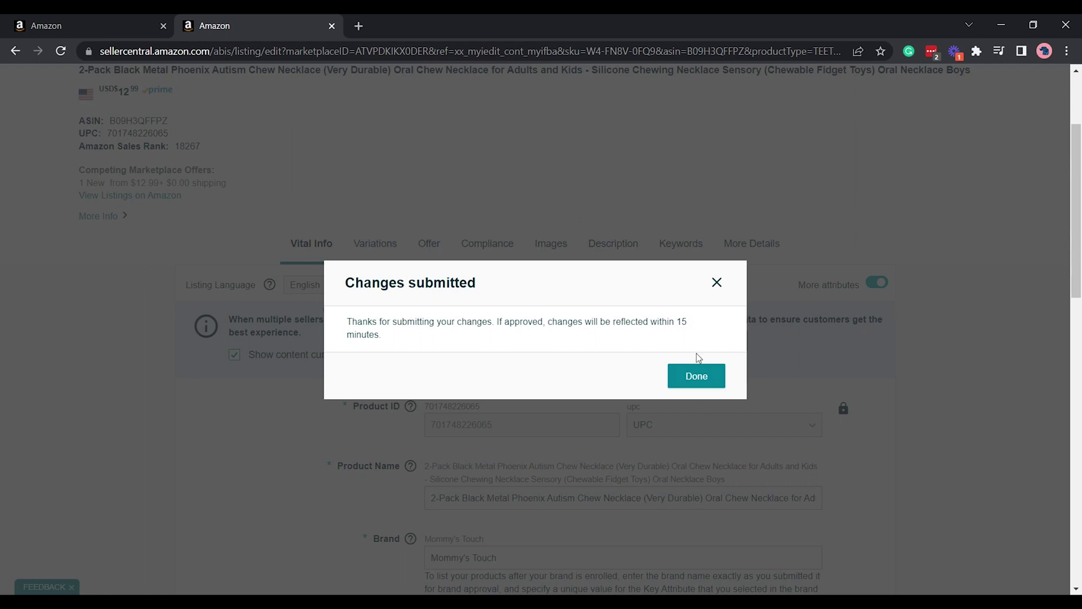
pyautogui.click(694, 375)
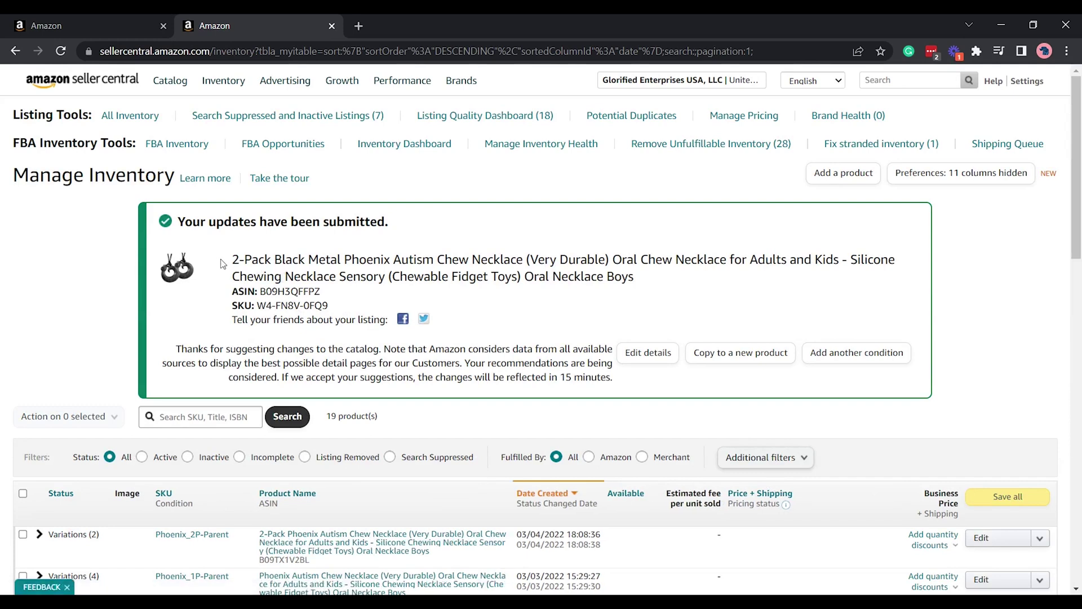
pyautogui.moveTo(234, 264); pyautogui.dragTo(347, 323)
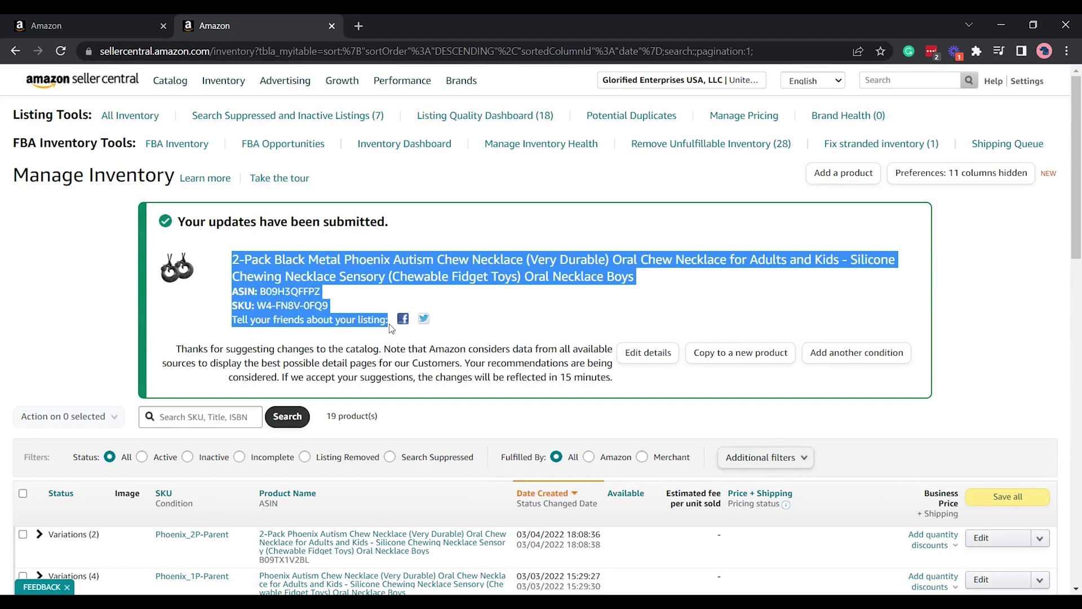
pyautogui.click(294, 334)
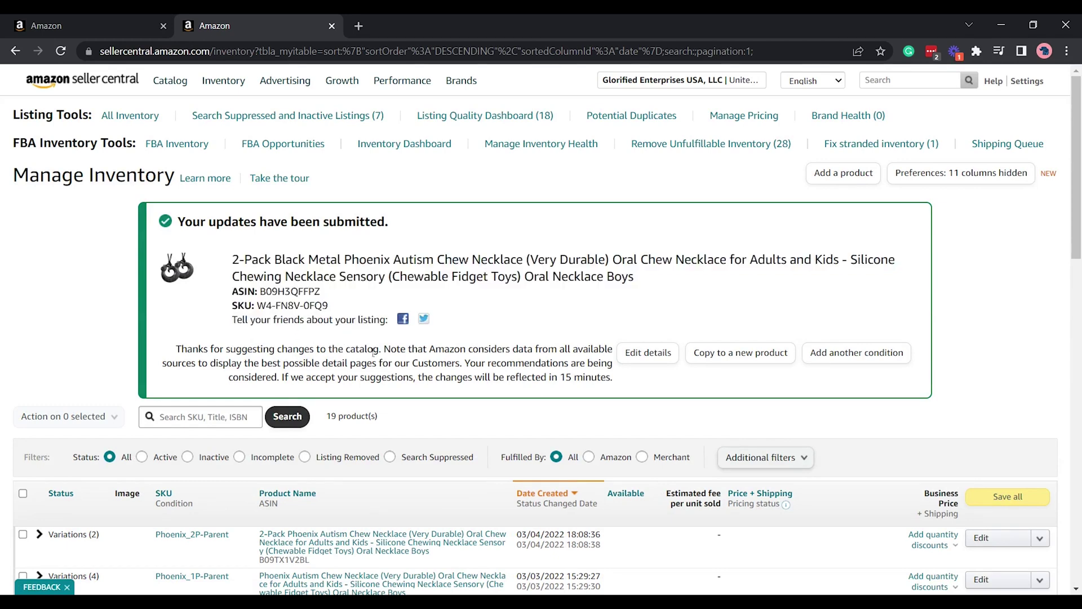
pyautogui.click(382, 541)
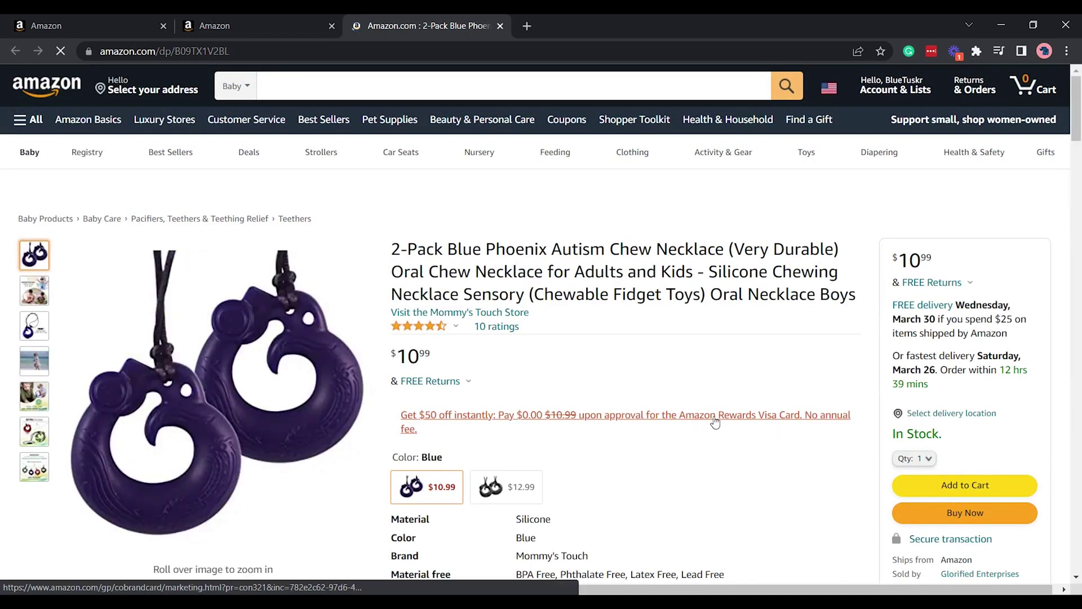
pyautogui.scroll(-1, 702, 376)
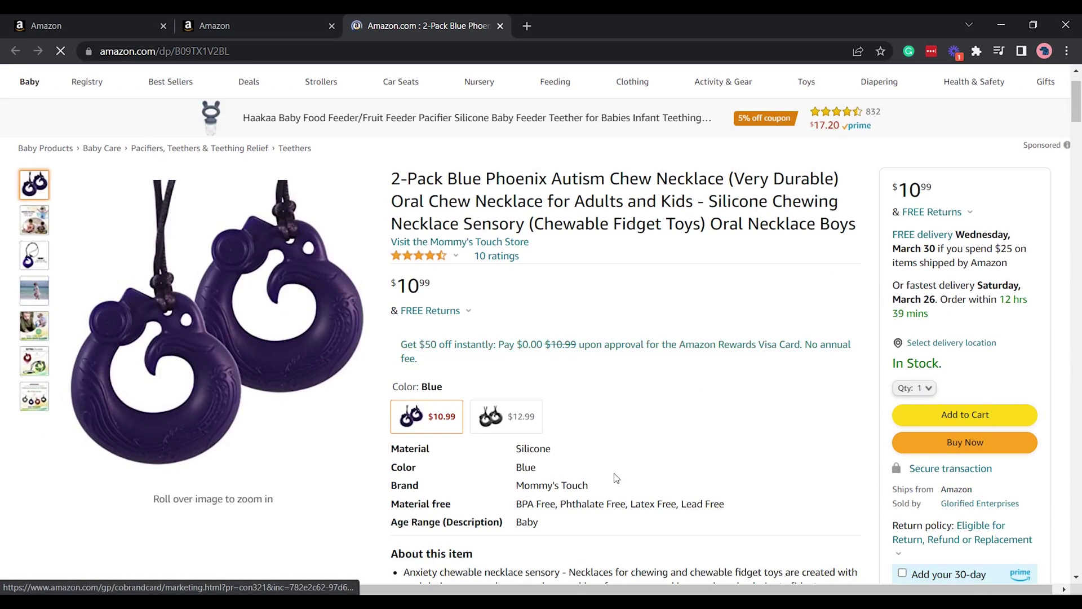
pyautogui.moveTo(507, 487)
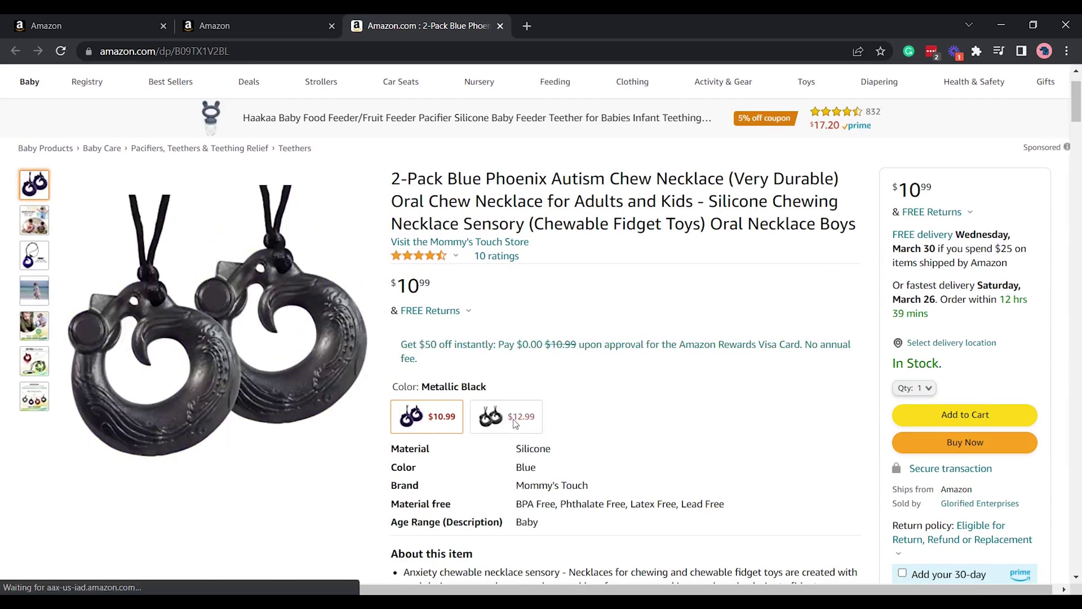
# On the live Amazon page, check Metallic Black at $12.99 and Blue at $10.99.
pyautogui.click(506, 417)
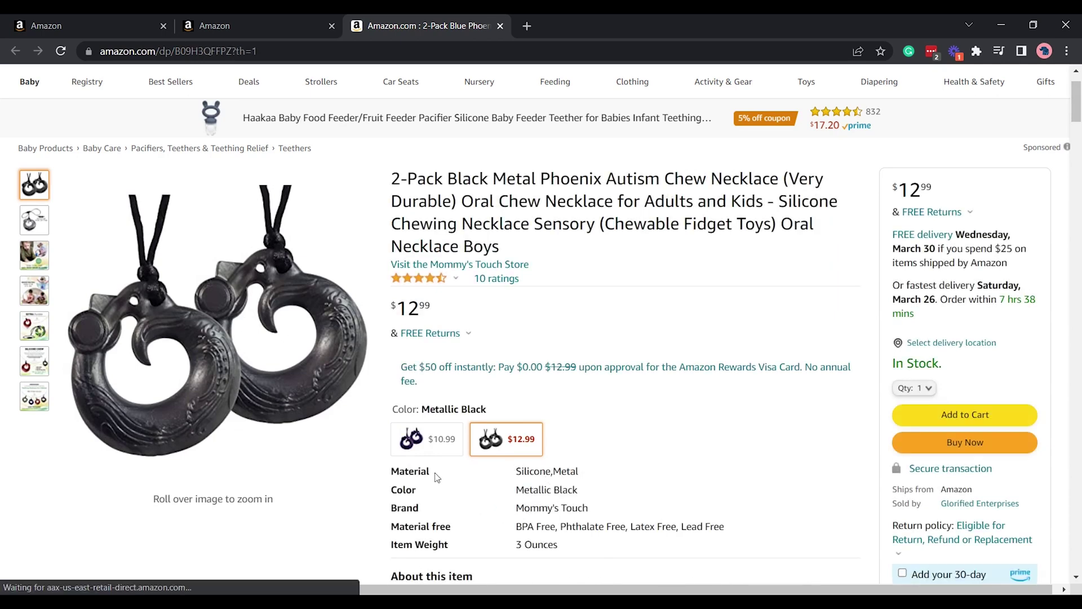
pyautogui.click(449, 446)
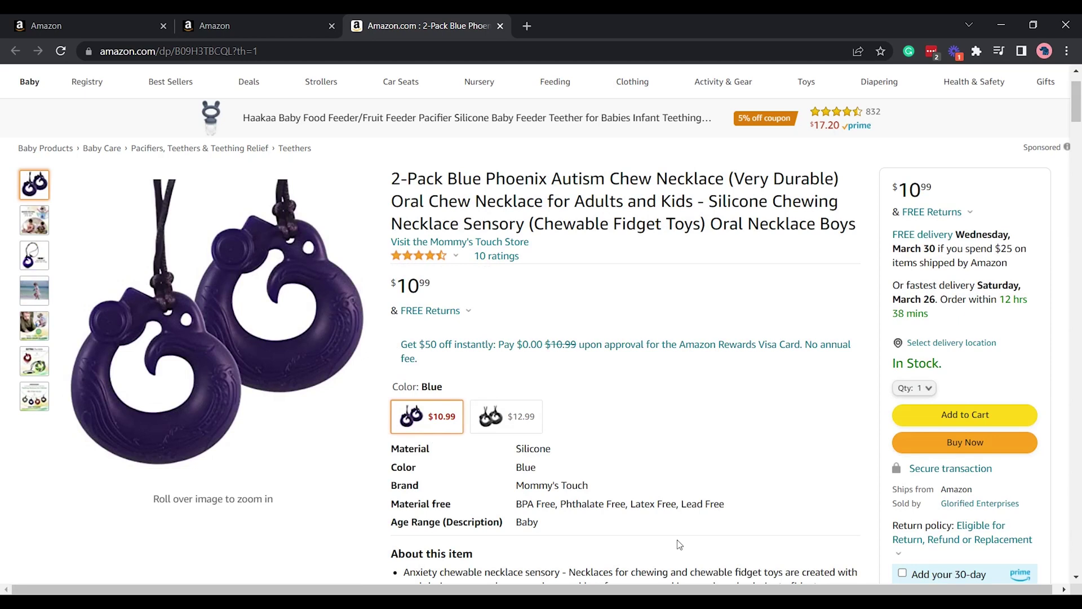
pyautogui.scroll(1, 678, 544)
pyautogui.scroll(-1, 681, 545)
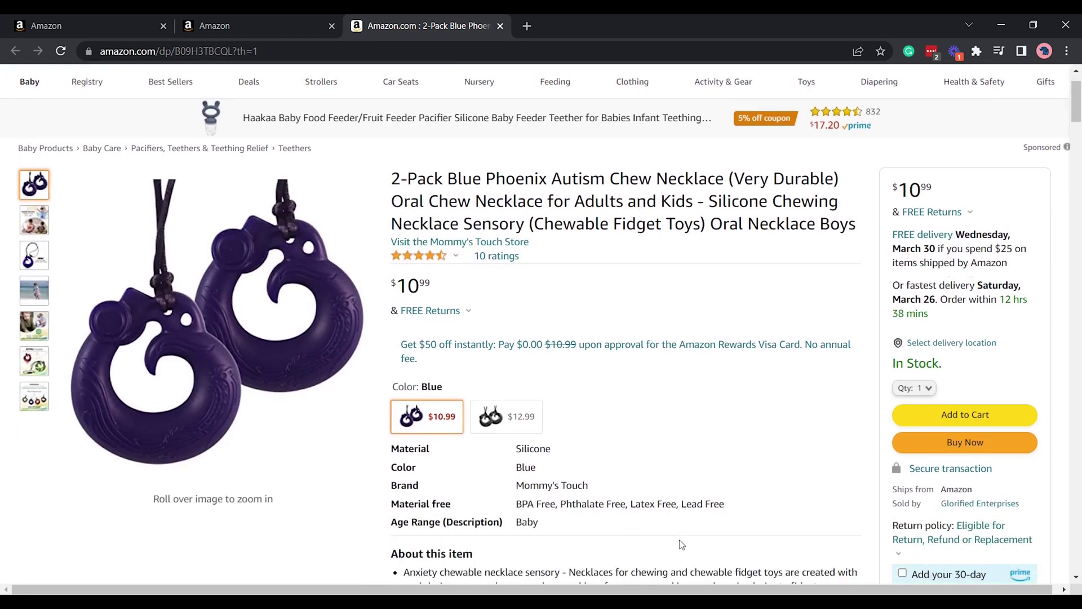